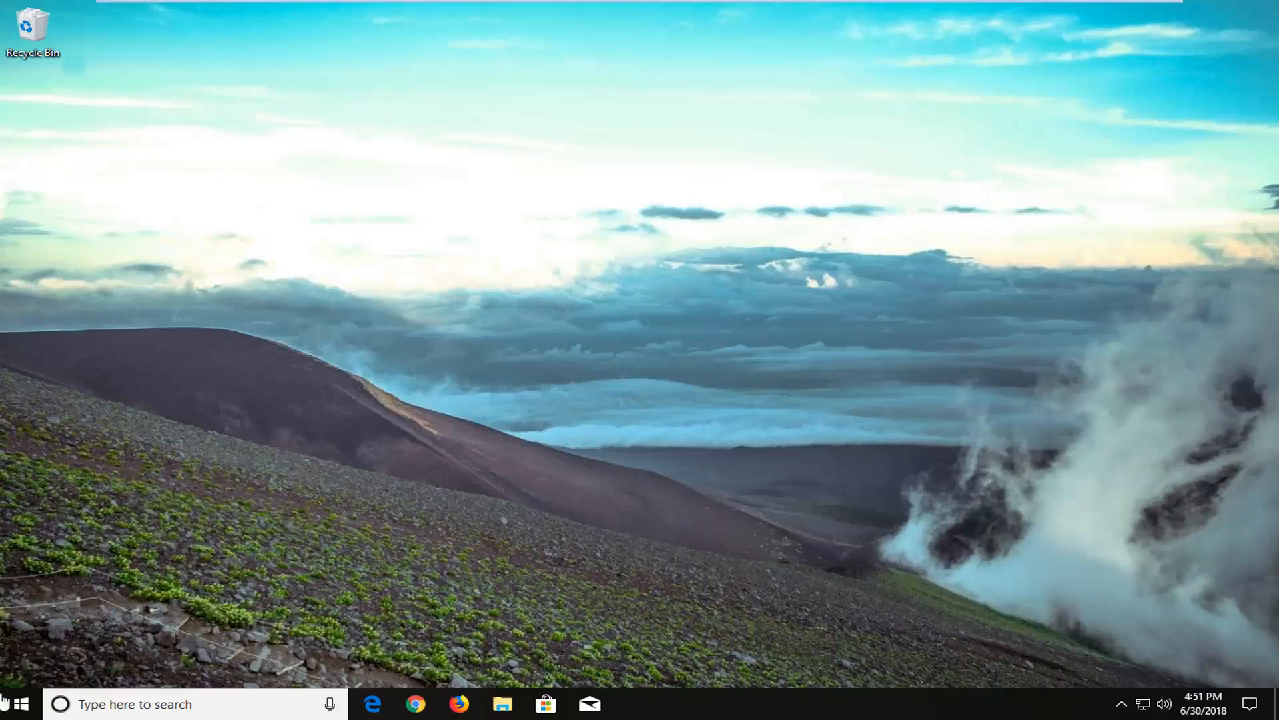
Search Start for 'system restore' and open 'Create a restore point' showing C: protection off.
left_click(8, 704)
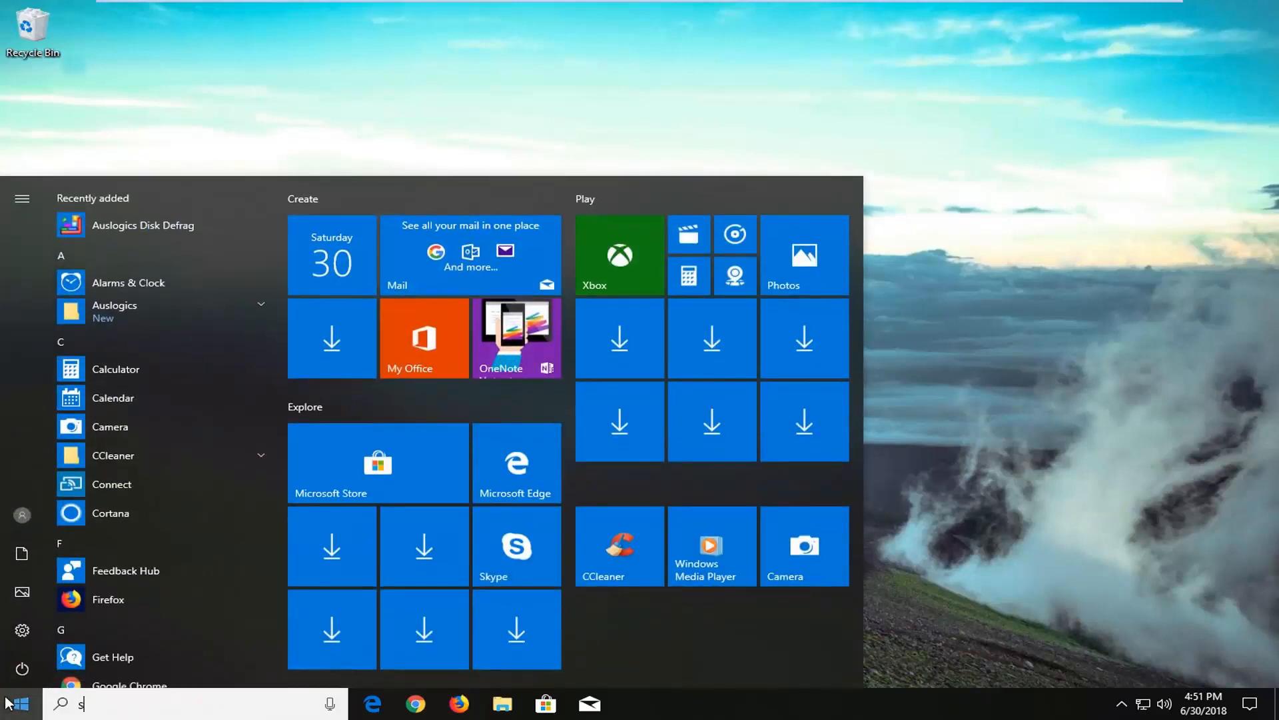
type("system resto")
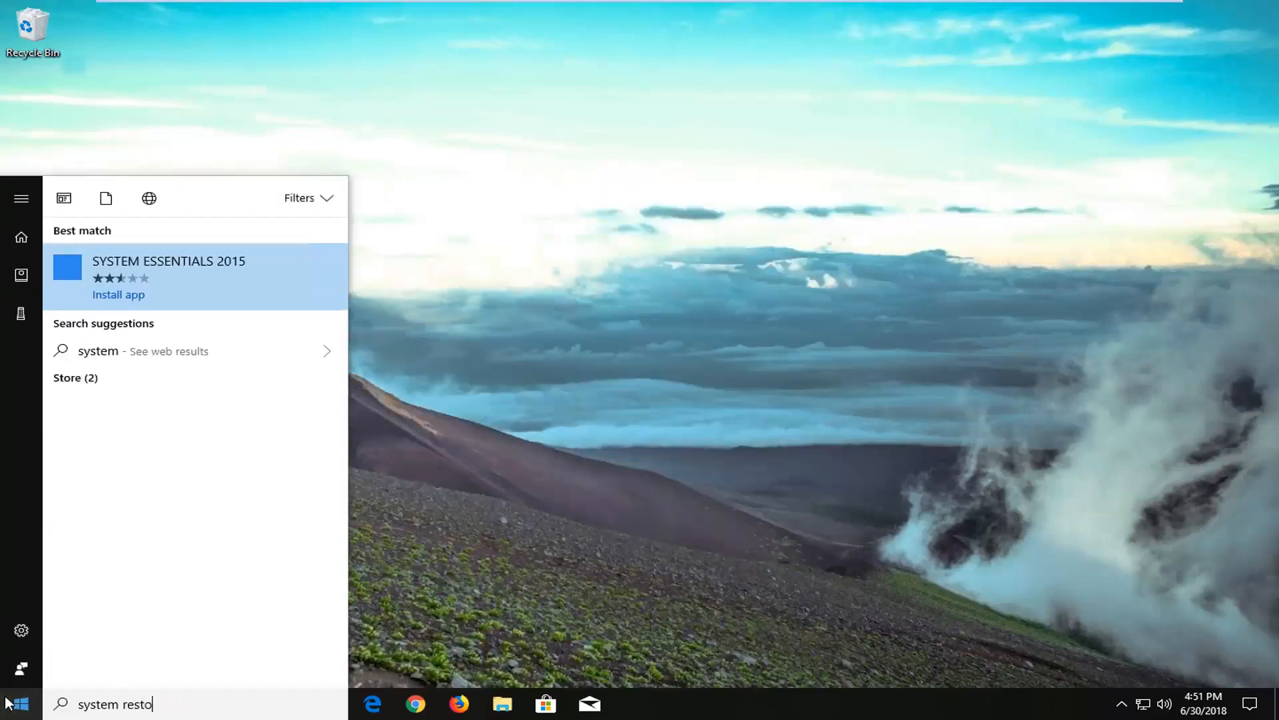
type("re")
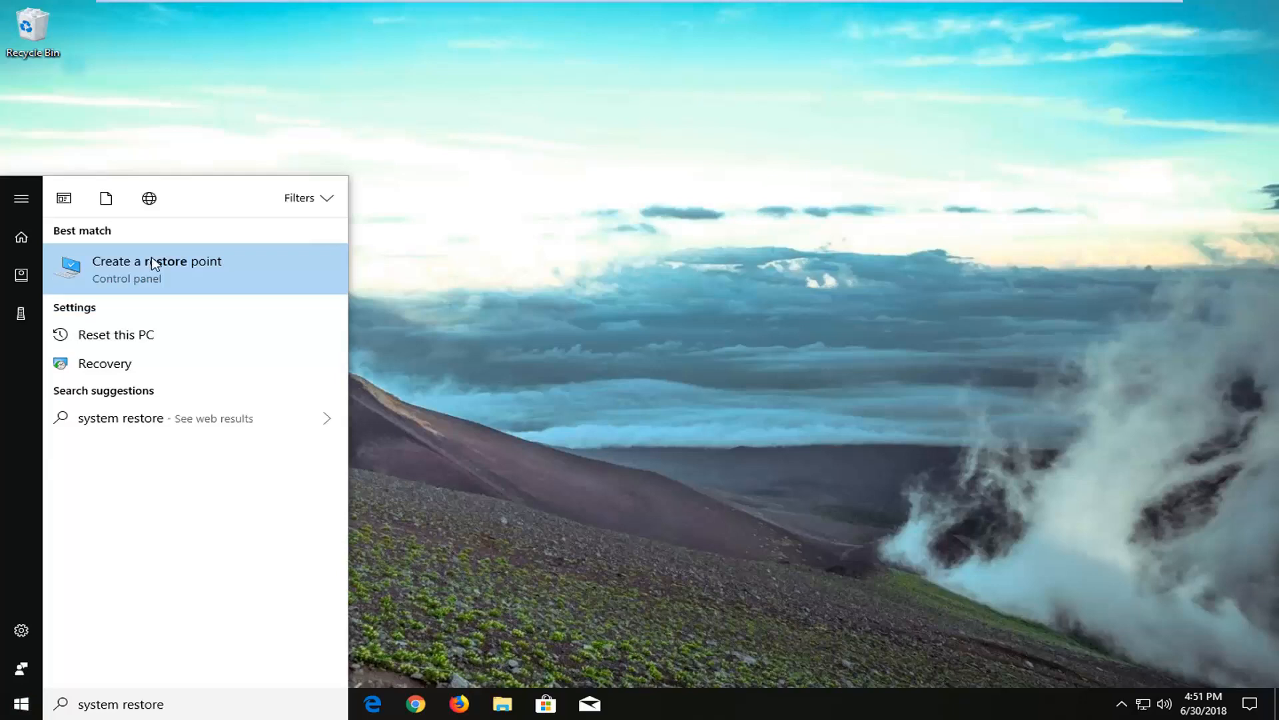
left_click(150, 260)
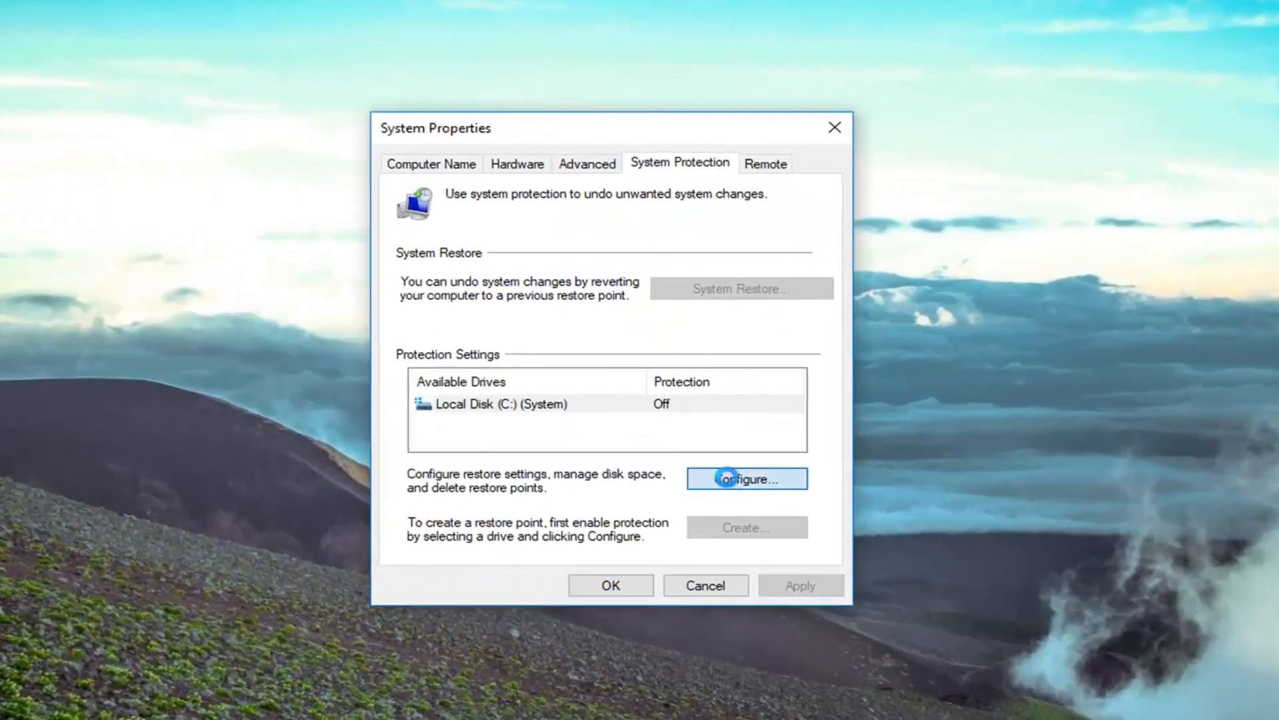
View the Configure dialog for Local Disk (C:) protection and close it.
left_click(701, 483)
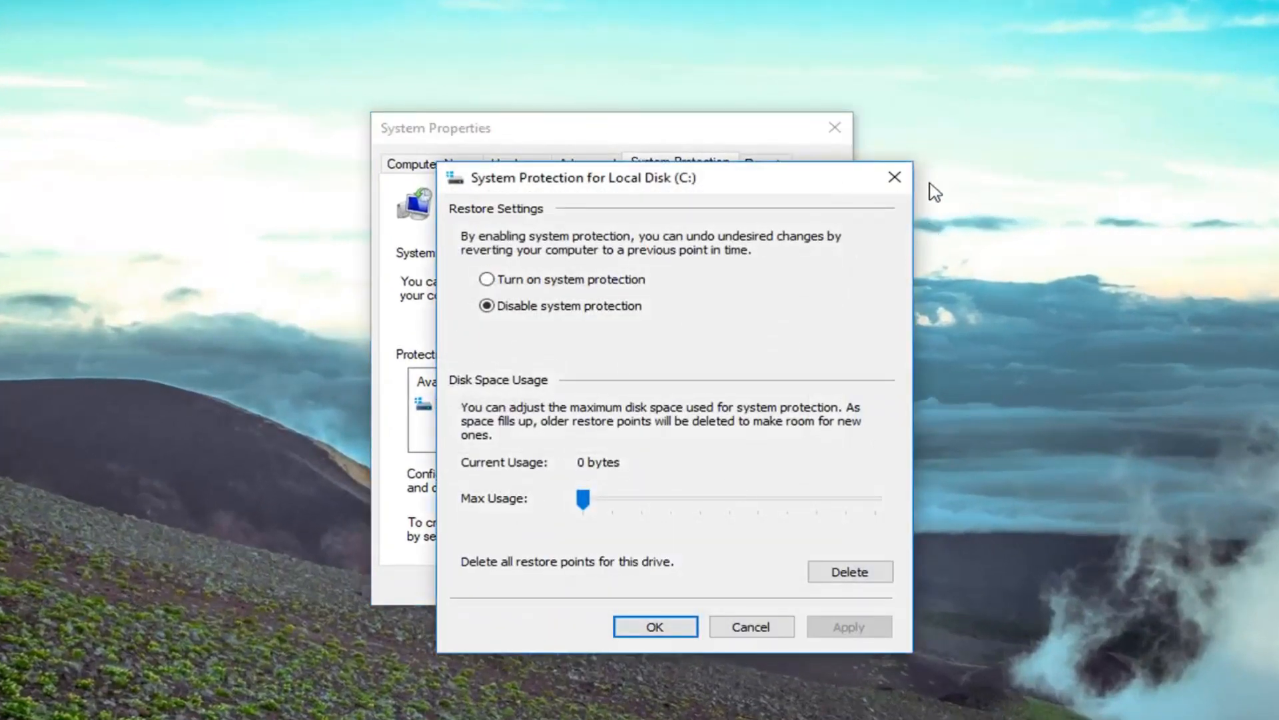
left_click(894, 179)
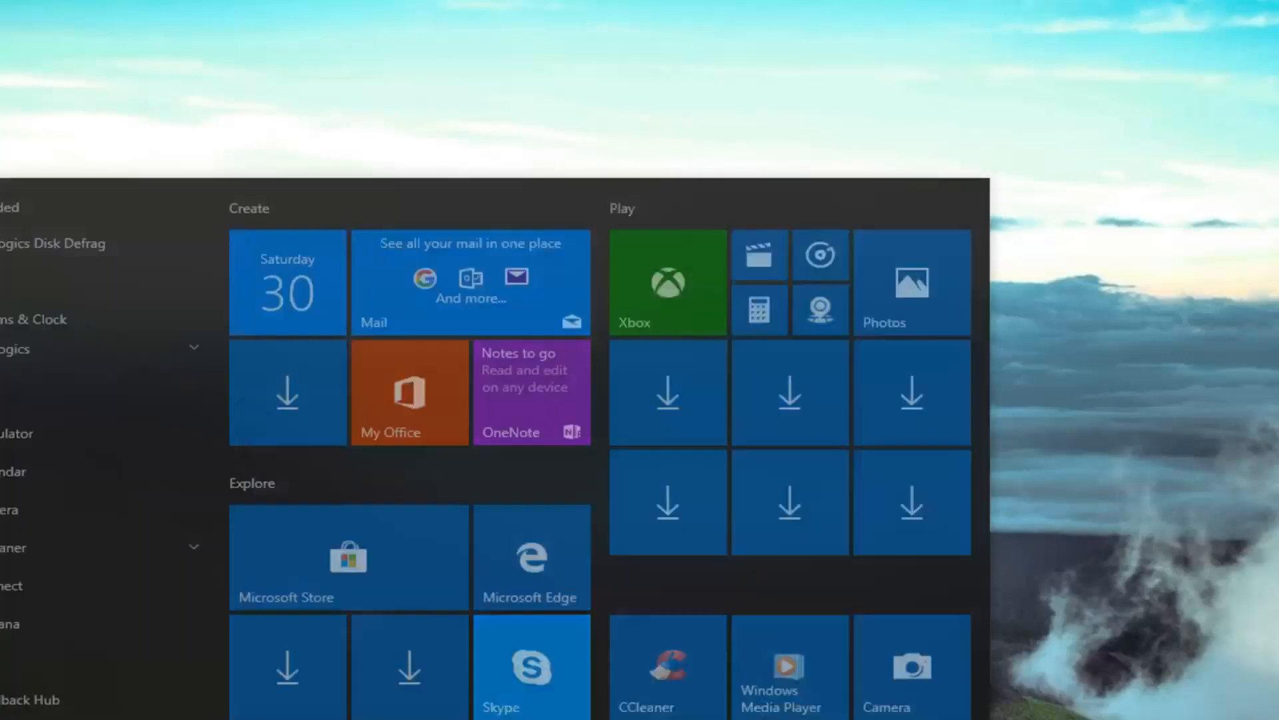
type("windows update")
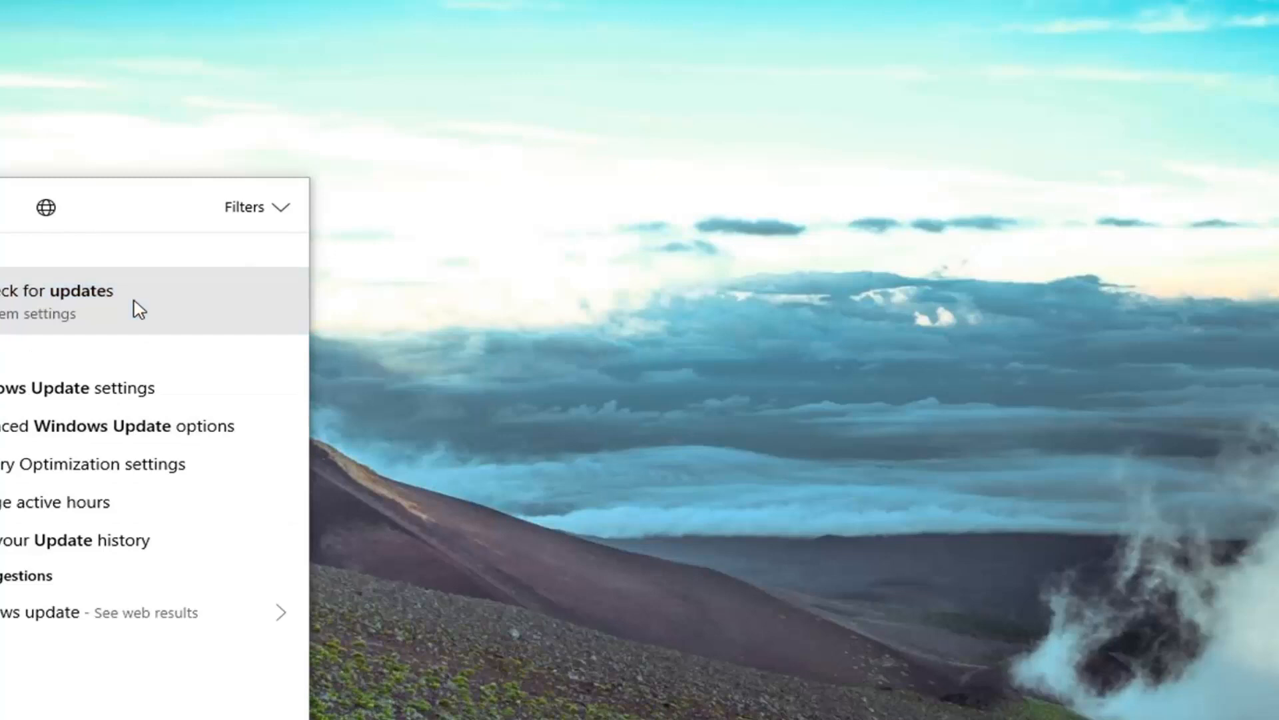
Check for updates, watch the June 2018 cumulative update install to 68%, then close Settings.
left_click(215, 311)
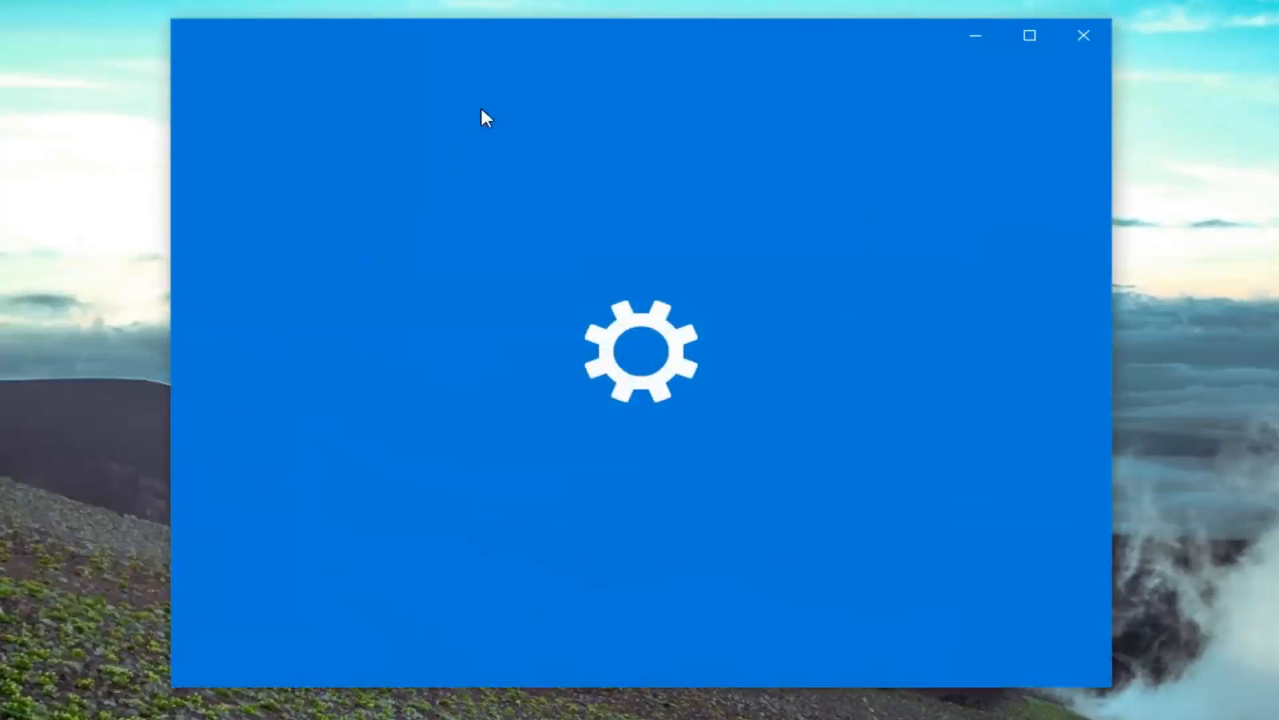
left_click_drag(478, 45, 535, 68)
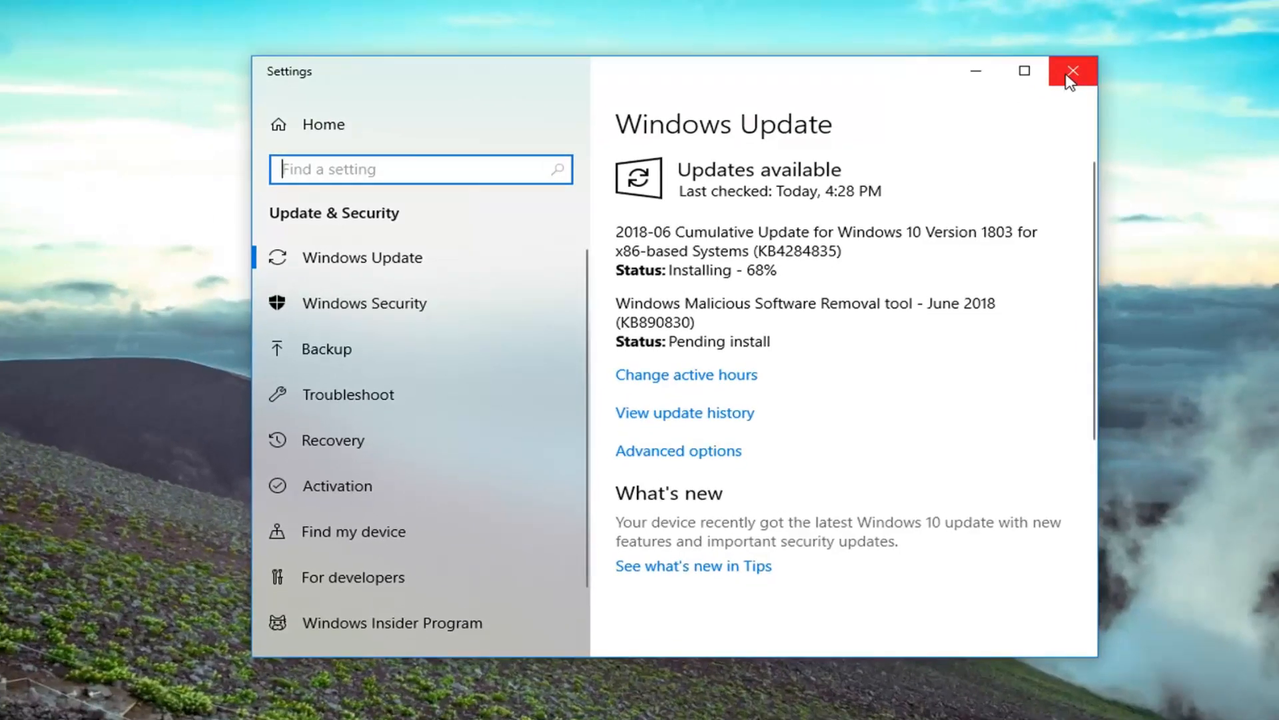
left_click(1070, 78)
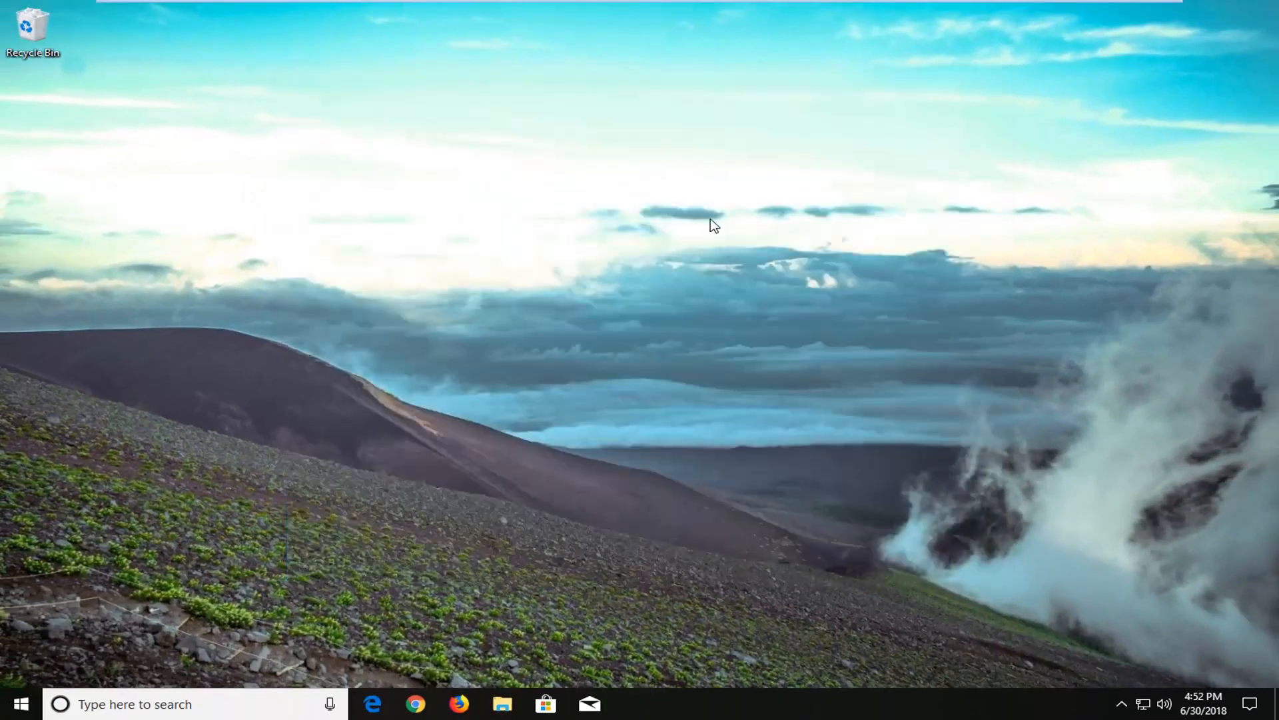